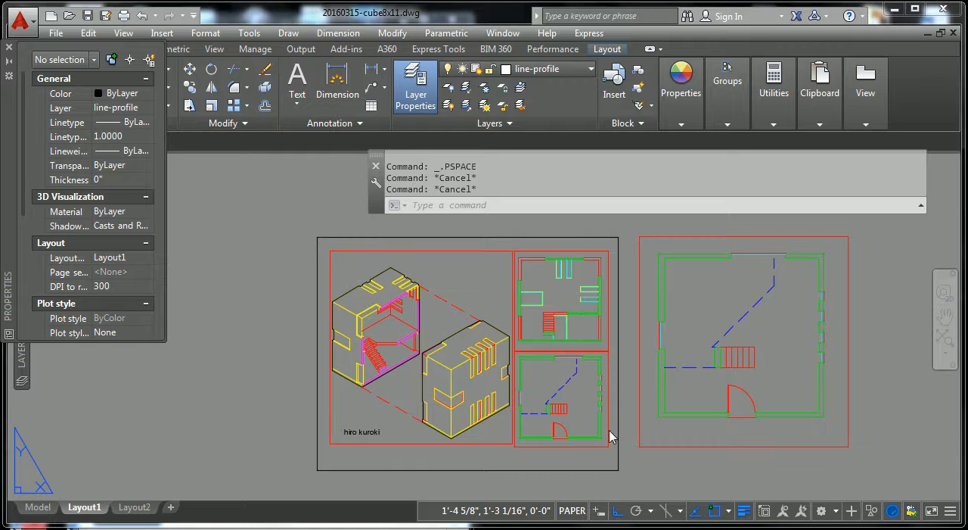
scroll(559, 428, "up", 10)
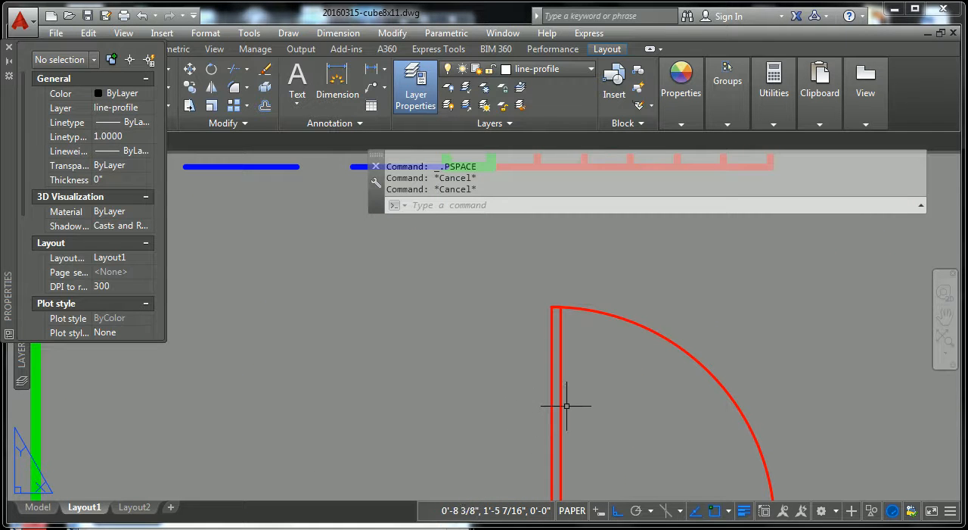
scroll(558, 341, "down", 10)
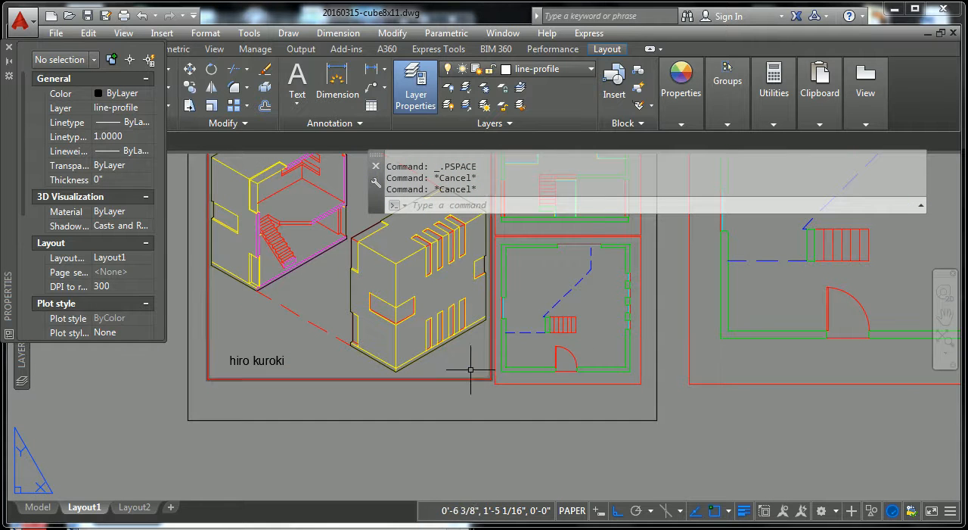
middle_click_drag(495, 389, 522, 412)
scroll(406, 398, "down", 4)
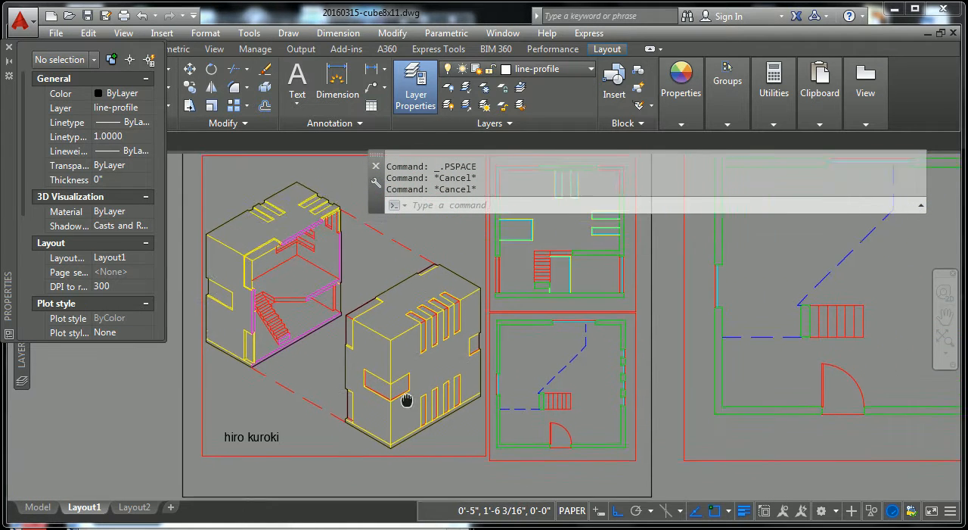
scroll(378, 324, "up", 2)
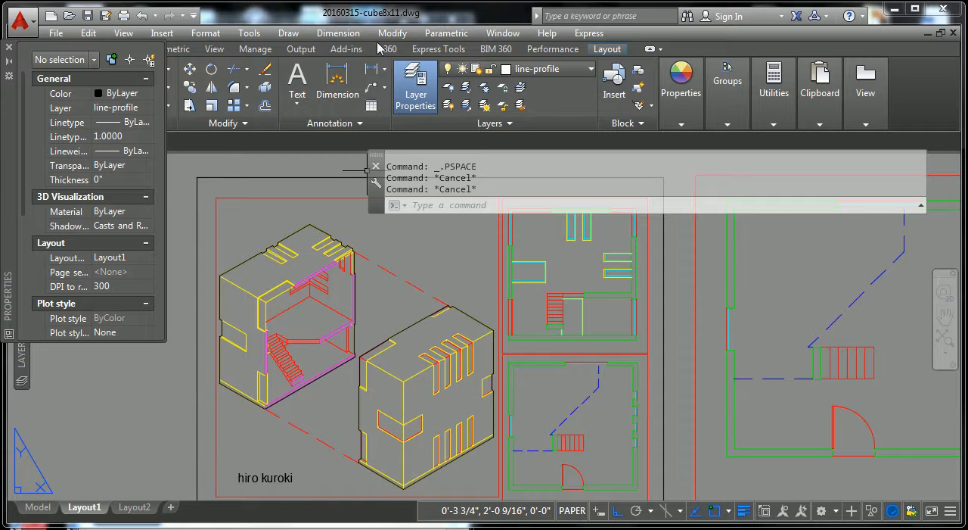
Set the lineweight of the line-1-superthin layer to 0.05 mm
mouse_move(27, 357)
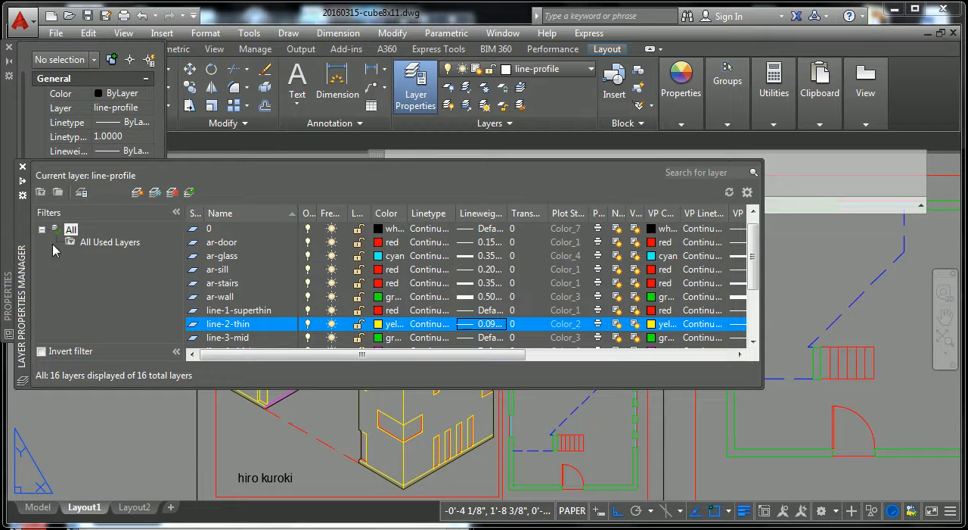
left_click_drag(754, 255, 755, 293)
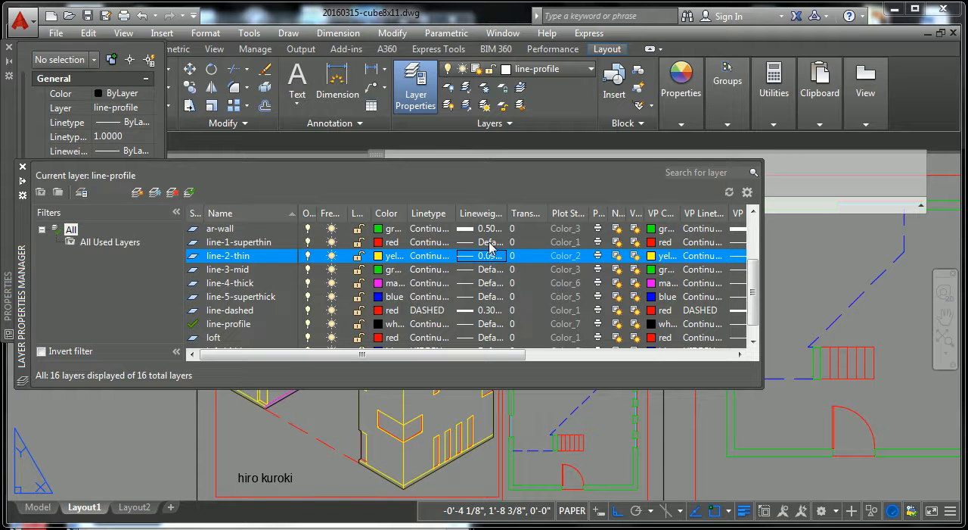
left_click(490, 248)
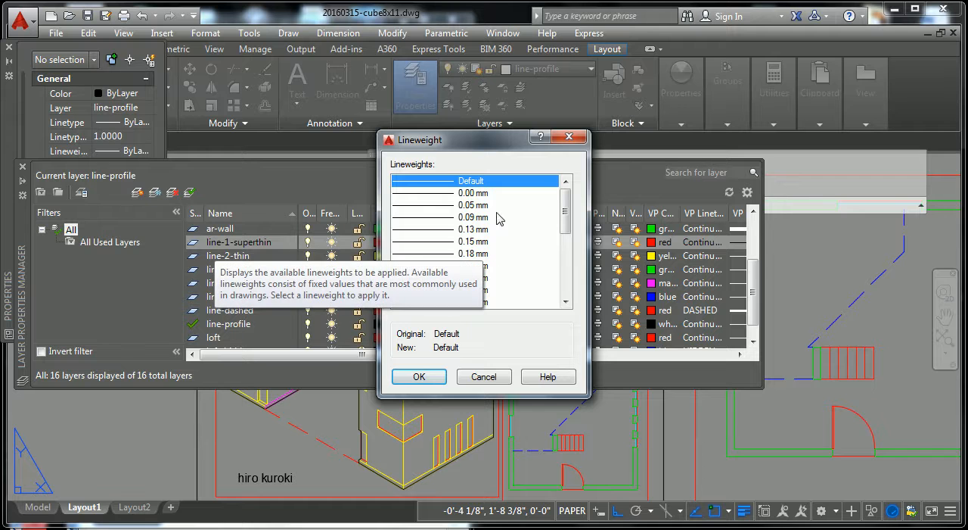
left_click(449, 205)
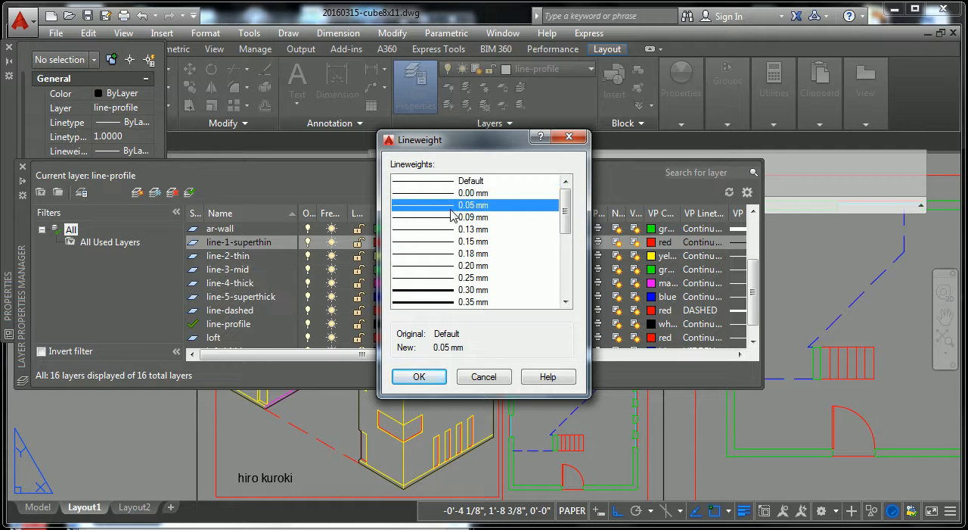
left_click(436, 378)
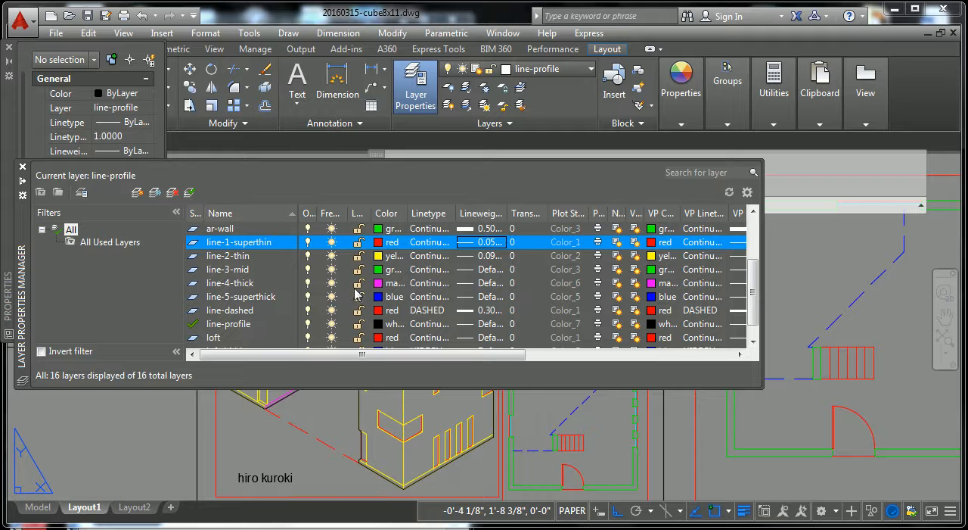
Set the lineweight of the line-5-superthick layer to 0.50 mm
left_click(470, 300)
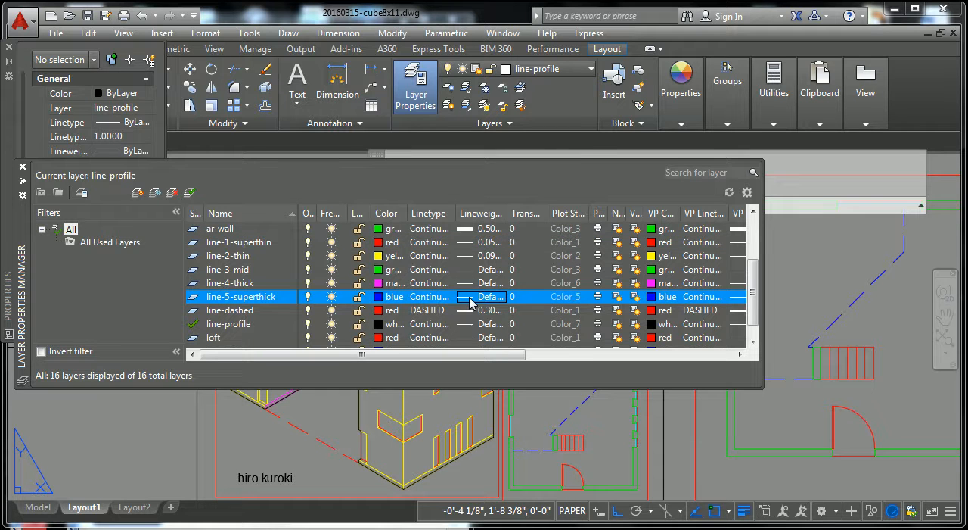
left_click(470, 300)
scroll(567, 220, "down", 1)
left_click_drag(567, 219, 566, 255)
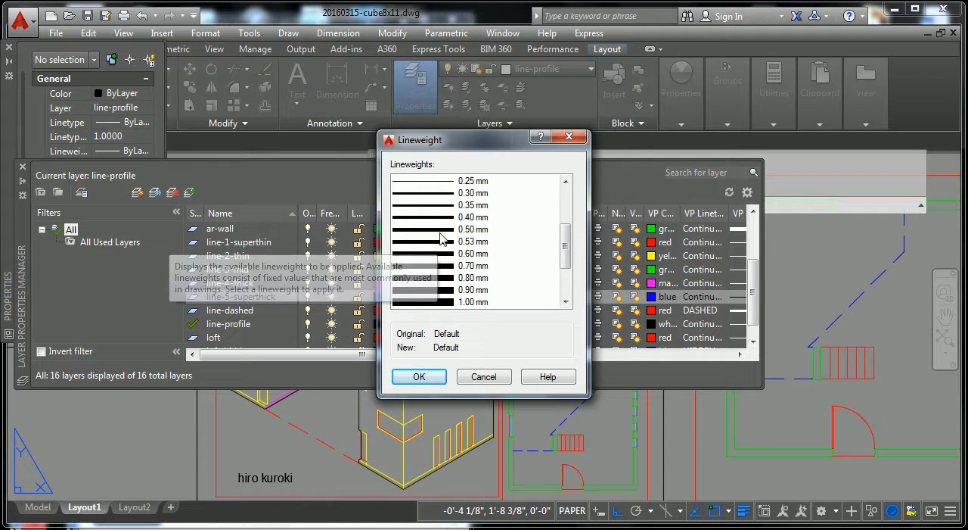
left_click(444, 229)
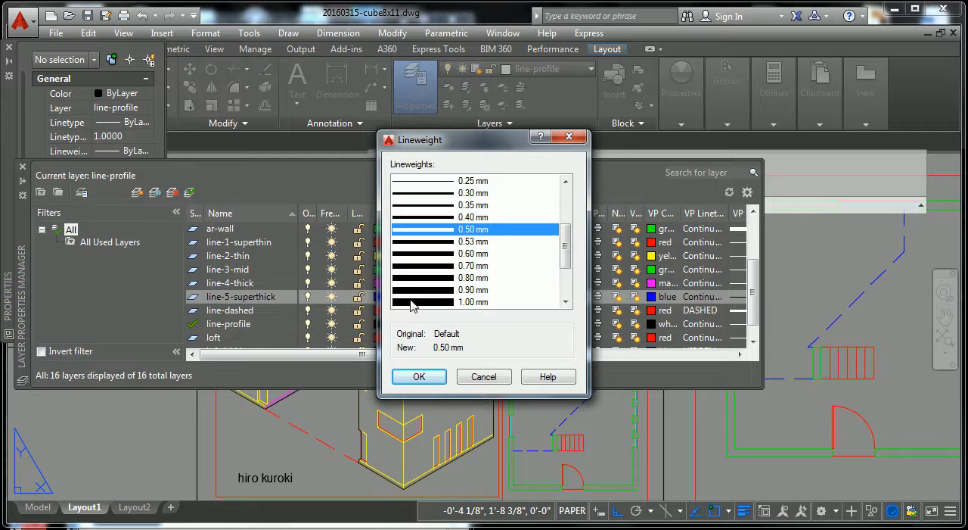
left_click(420, 376)
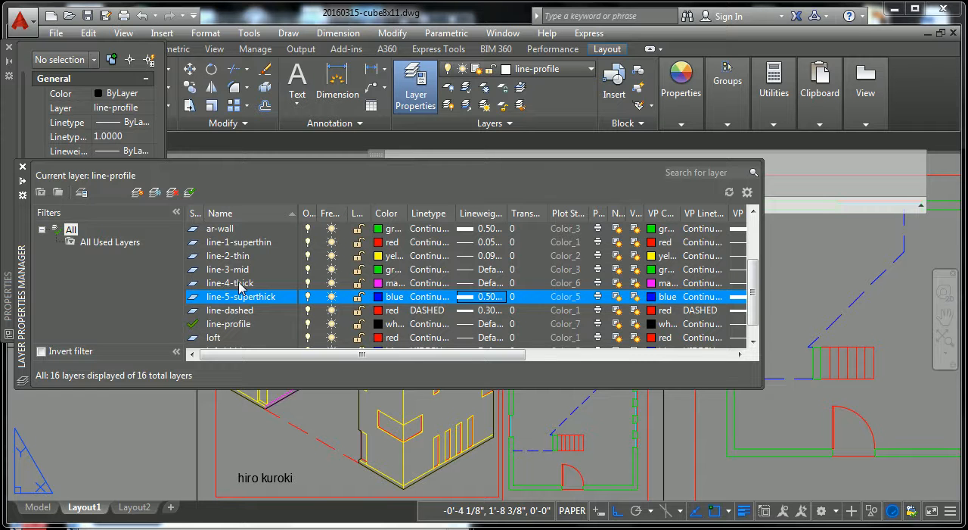
Set the lineweight of the line-3-mid layer to 0.25 mm
left_click(482, 276)
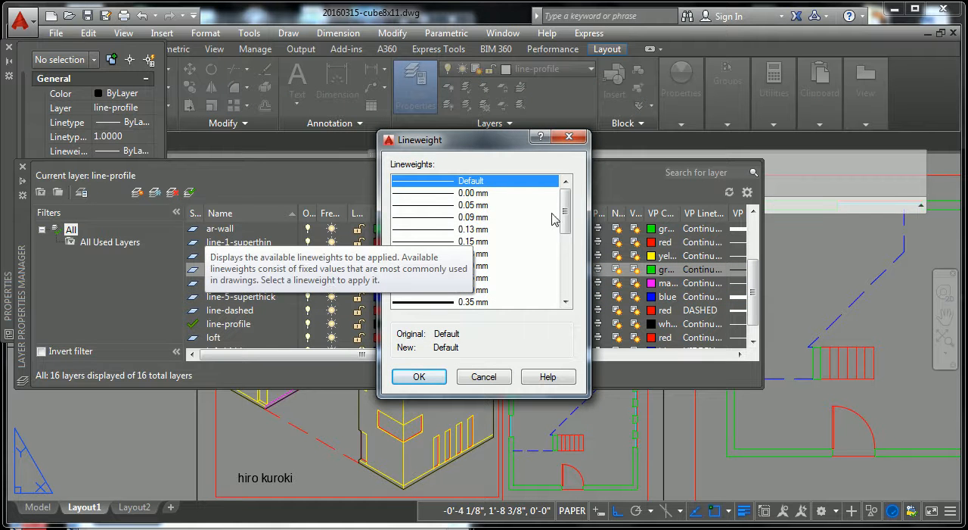
left_click(565, 302)
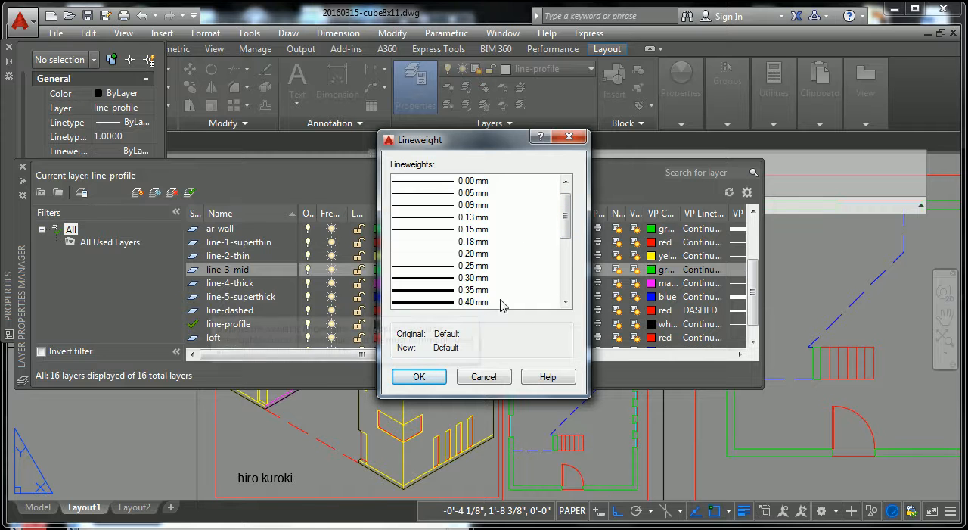
left_click_drag(567, 233, 569, 239)
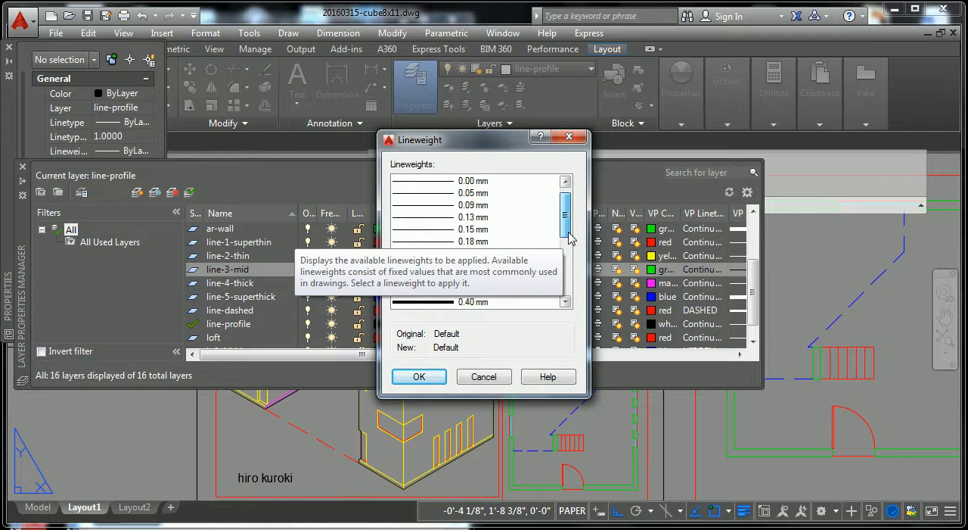
left_click(561, 298)
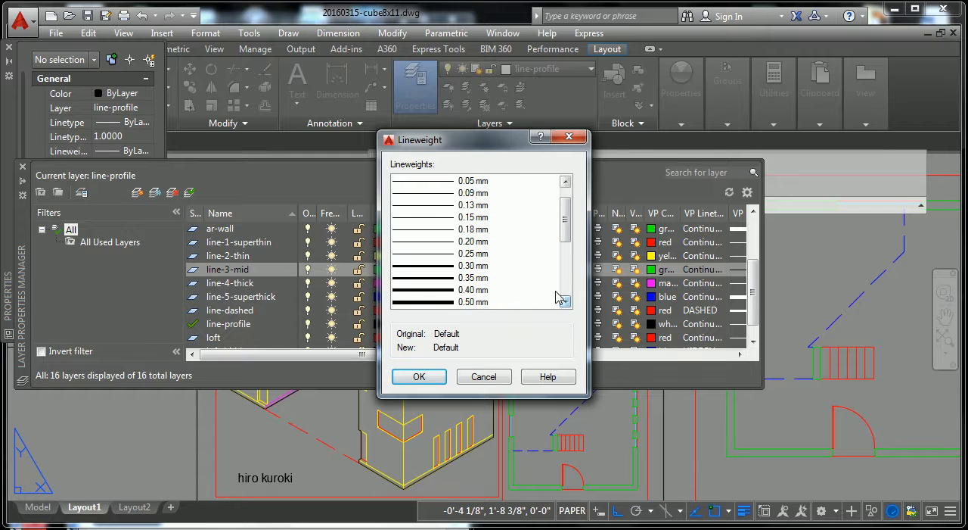
left_click(484, 266)
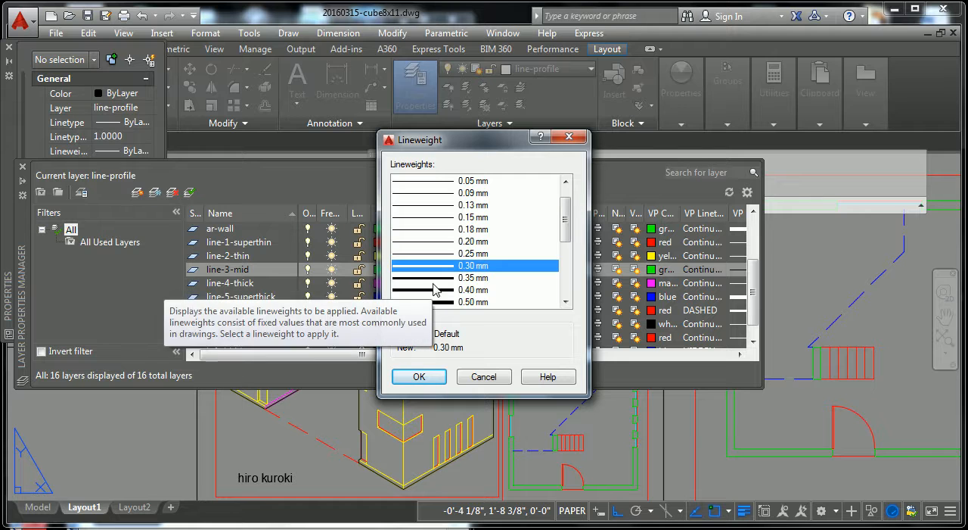
left_click(439, 255)
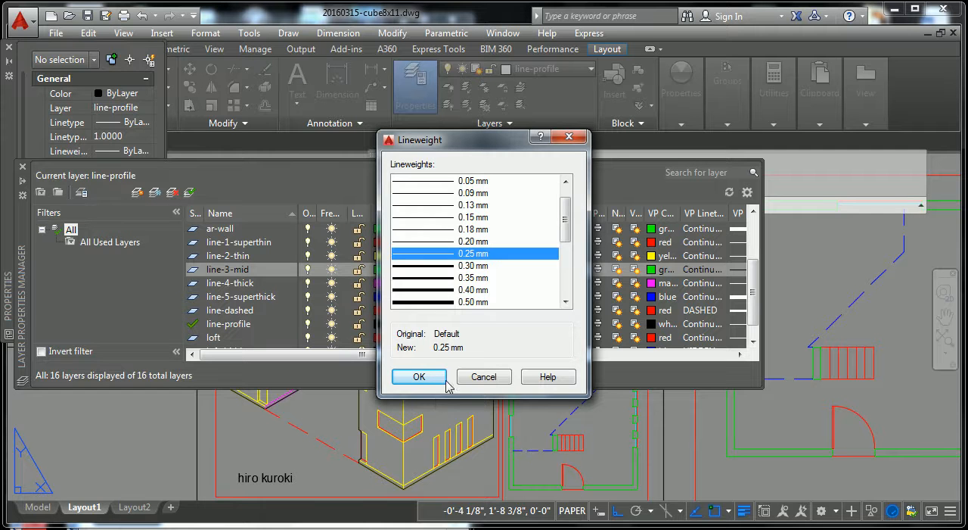
left_click(419, 377)
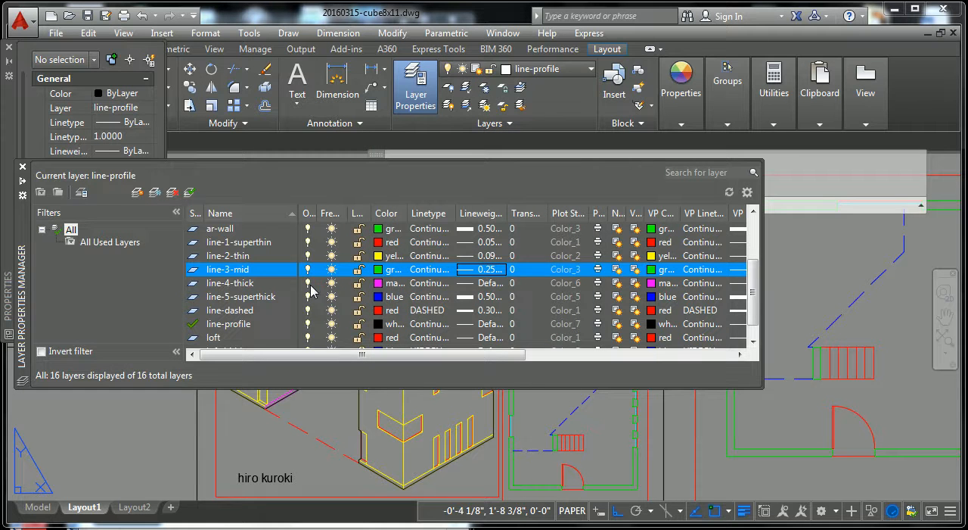
Set the lineweight of the line-4-thick layer to 0.35 mm
left_click(452, 283)
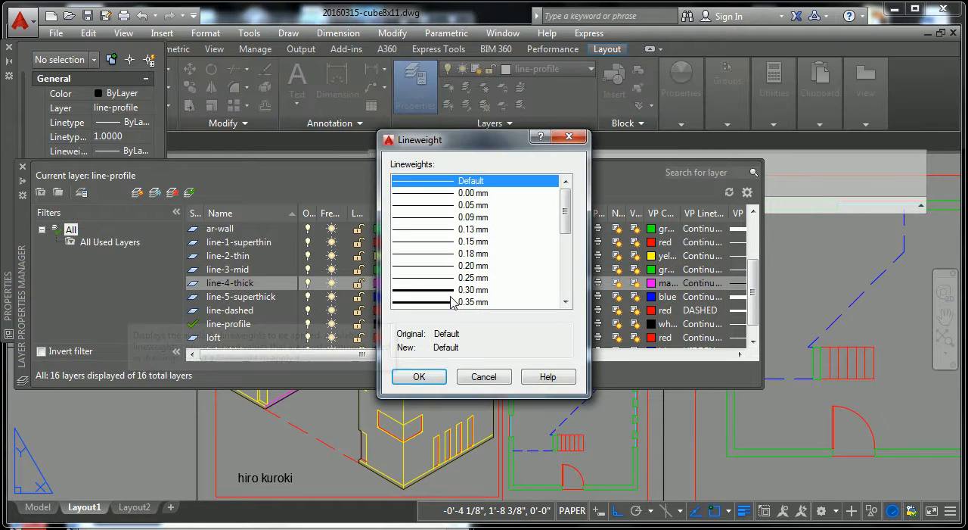
left_click(463, 301)
left_click(434, 377)
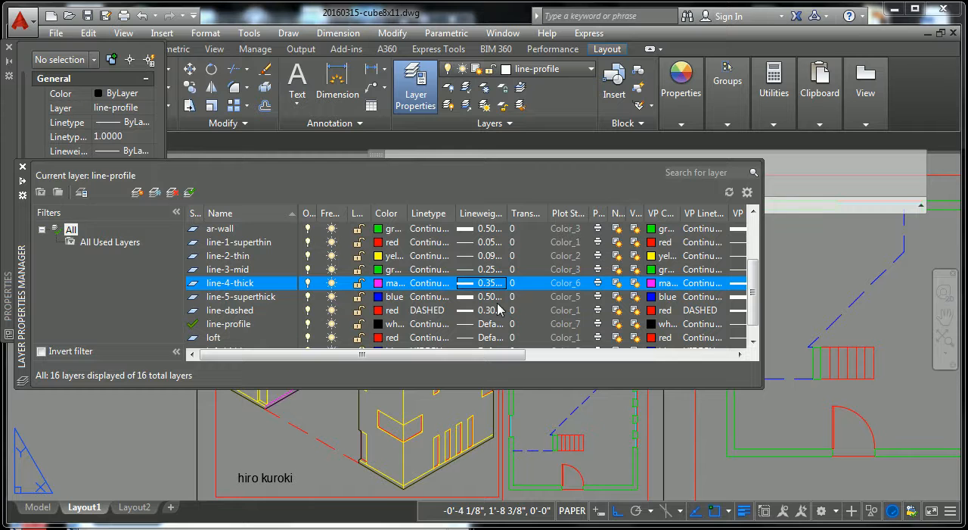
Check the black outline of the isometric section up close and set the line-profile layer's lineweight to 0.40 mm
scroll(755, 282, "down", 1)
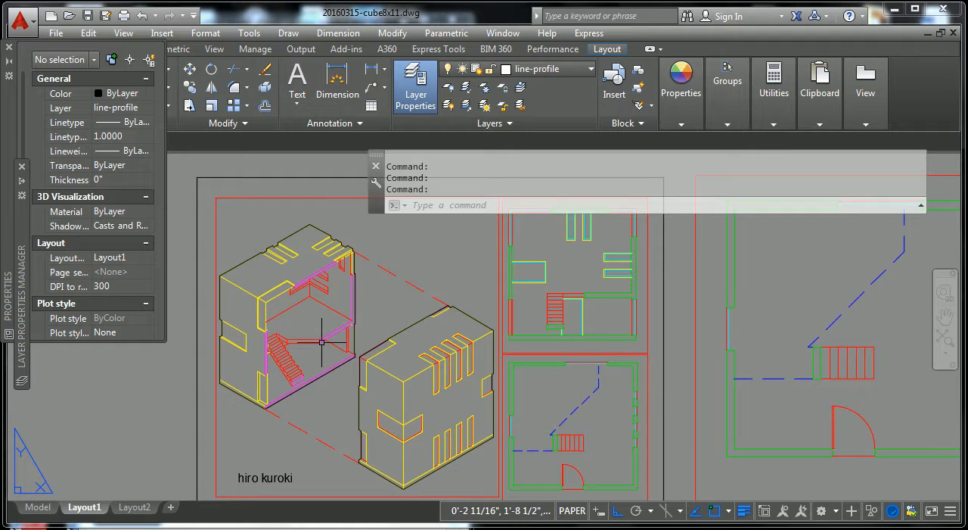
scroll(325, 337, "up", 8)
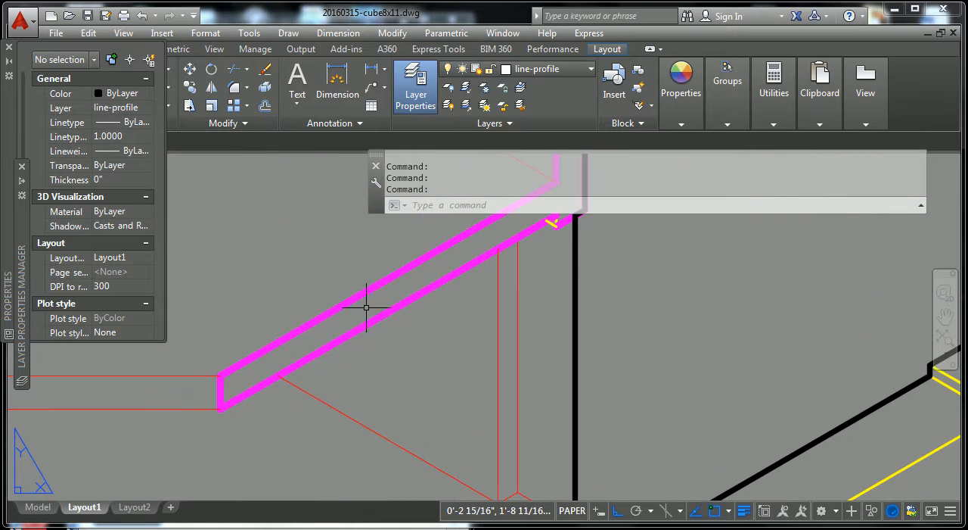
scroll(596, 276, "down", 3)
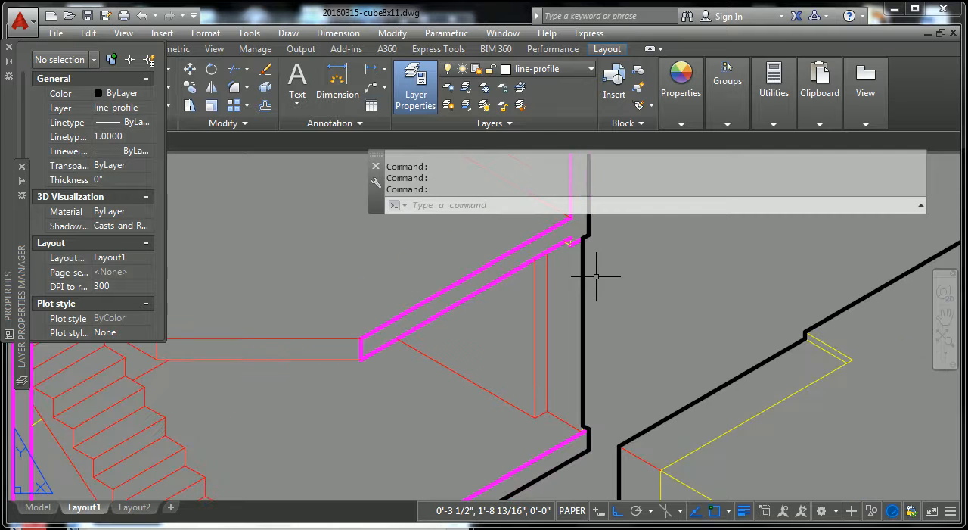
left_click(585, 303)
key("Escape")
key("Escape")
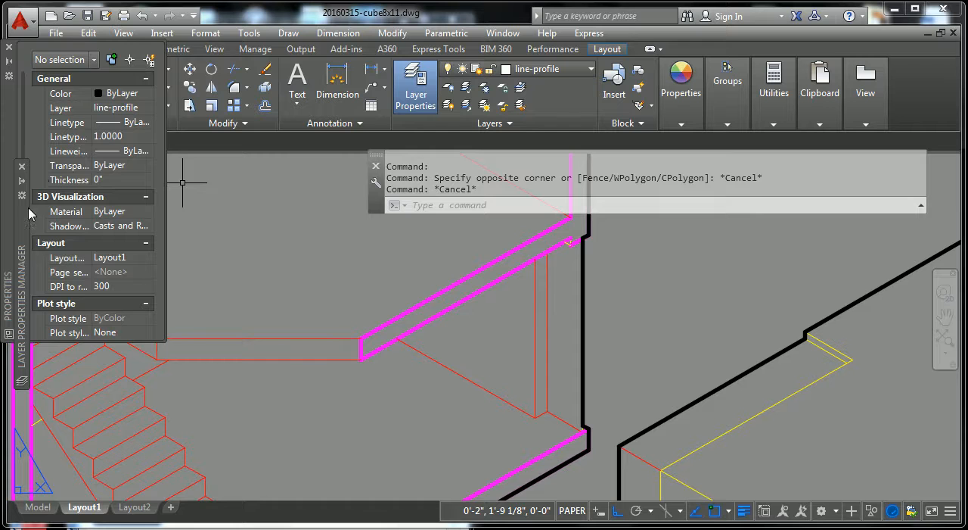
mouse_move(22, 193)
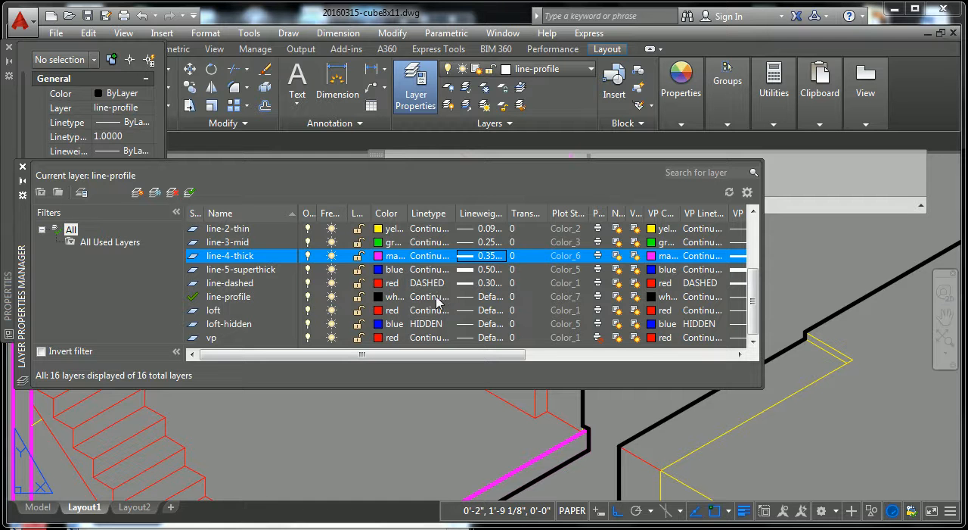
left_click(497, 299)
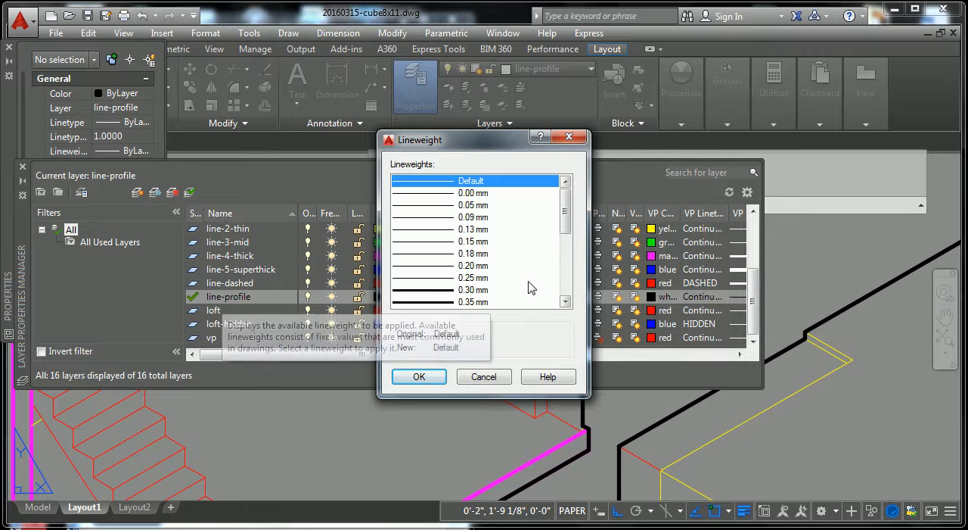
left_click(566, 301)
left_click(566, 301)
left_click(566, 302)
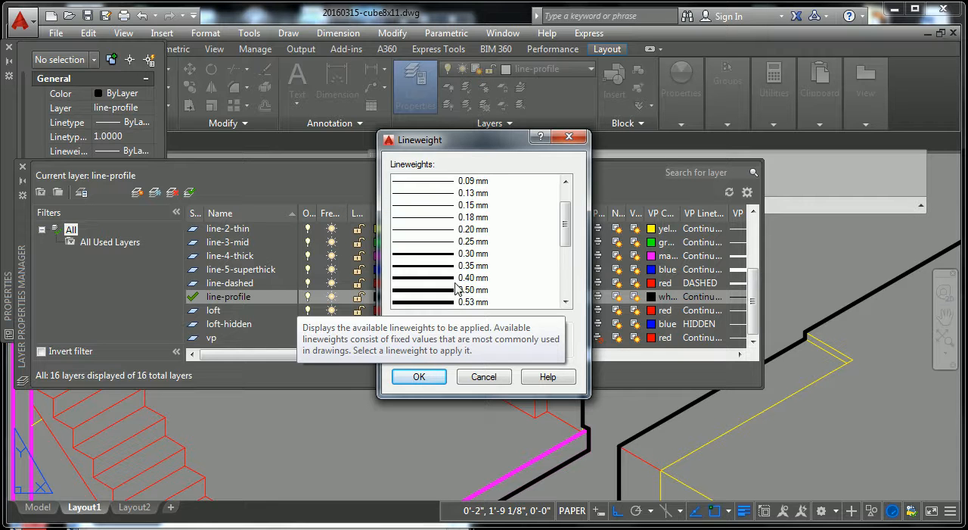
left_click(451, 278)
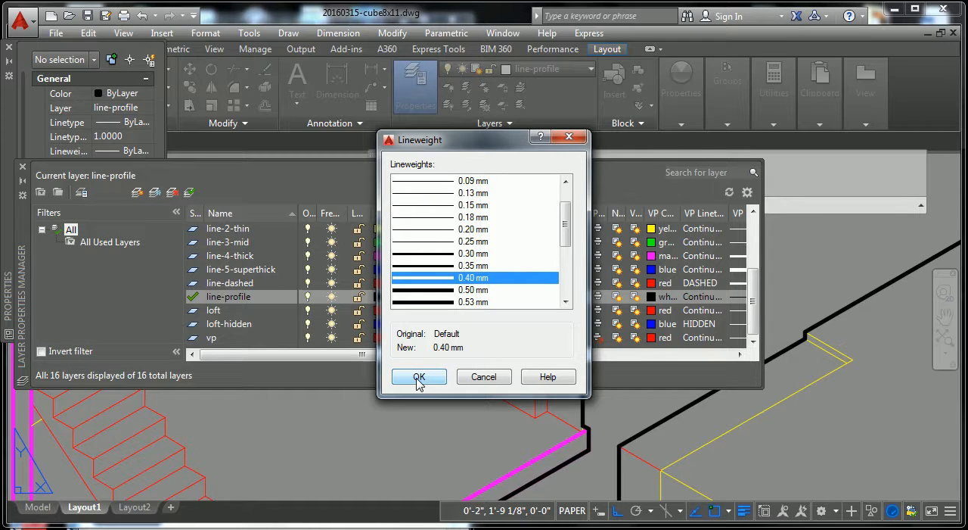
left_click(419, 378)
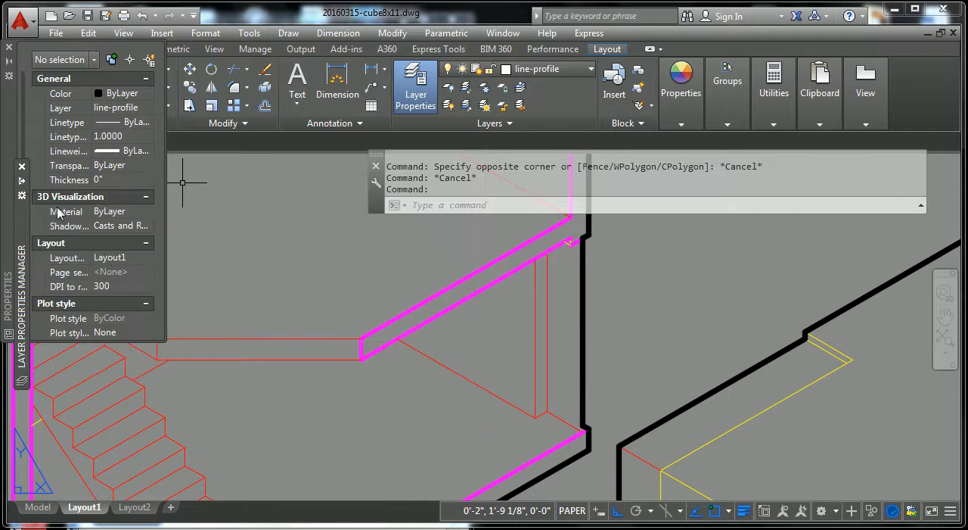
scroll(512, 391, "down", 4)
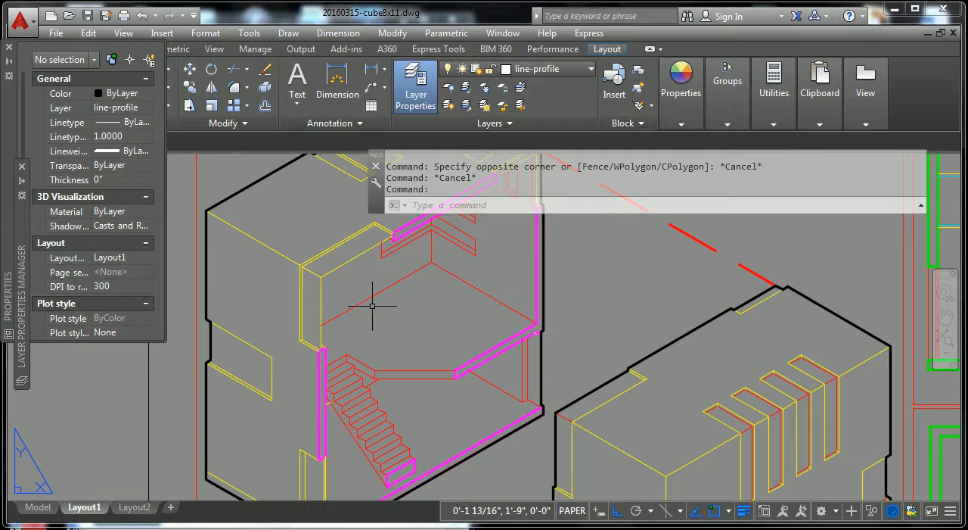
scroll(398, 354, "down", 2)
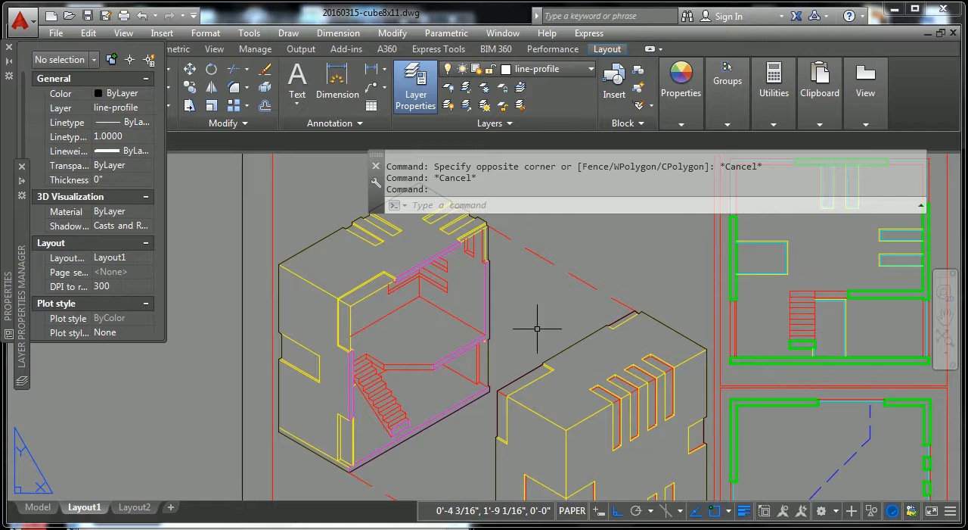
scroll(494, 445, "down", 2)
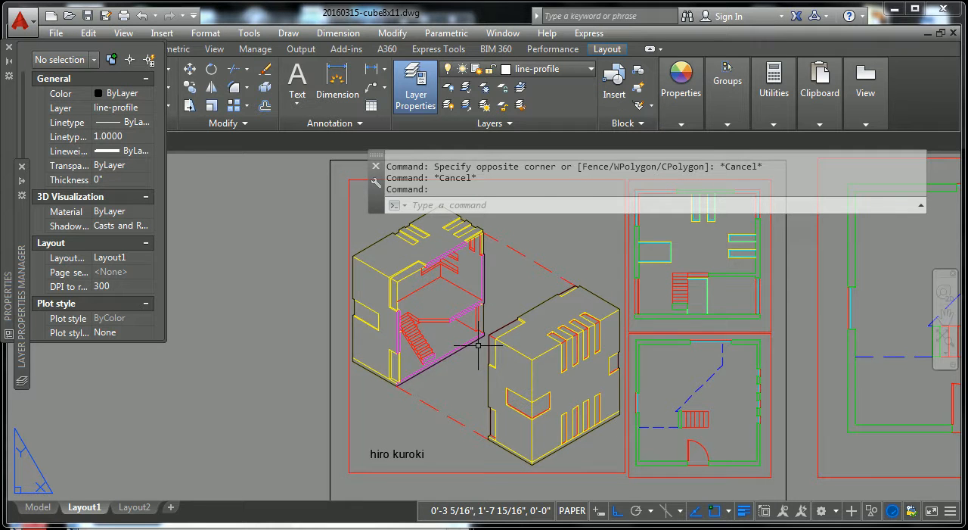
scroll(370, 300, "up", 5)
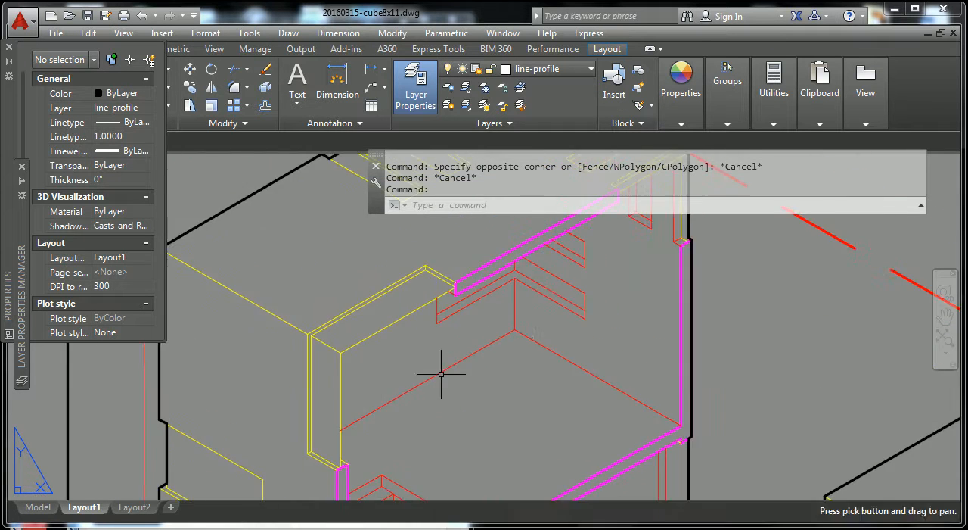
Inspect the lineweight hierarchy of both isometric views up close and across the whole sheet
scroll(497, 376, "down", 3)
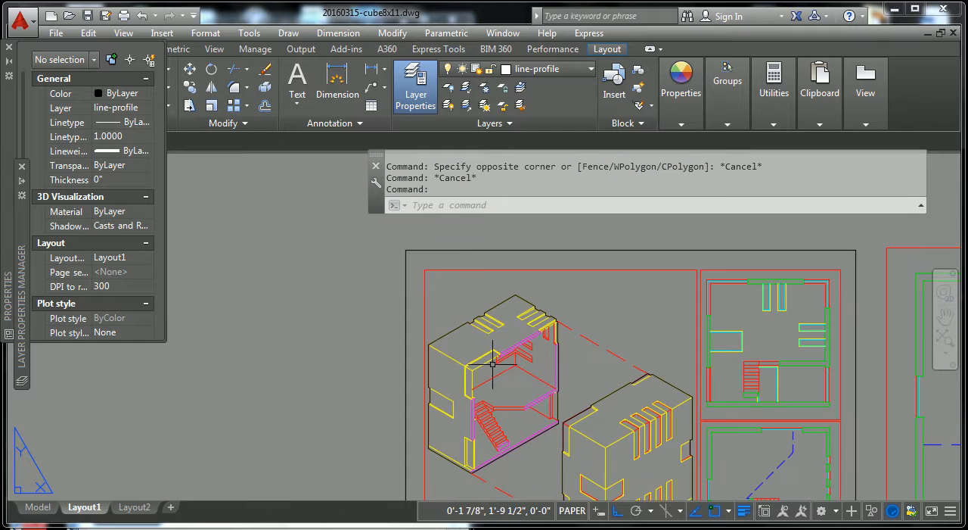
middle_click_drag(635, 441, 597, 389)
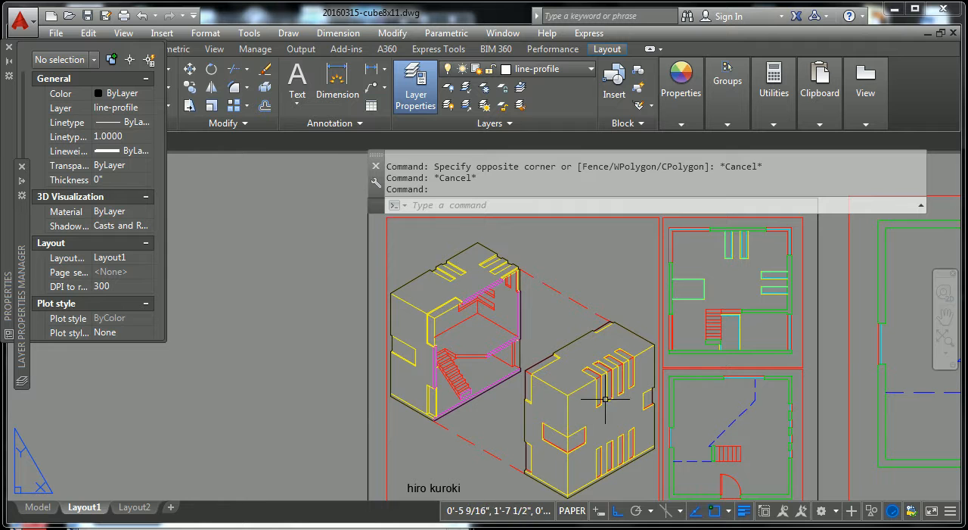
scroll(568, 406, "up", 5)
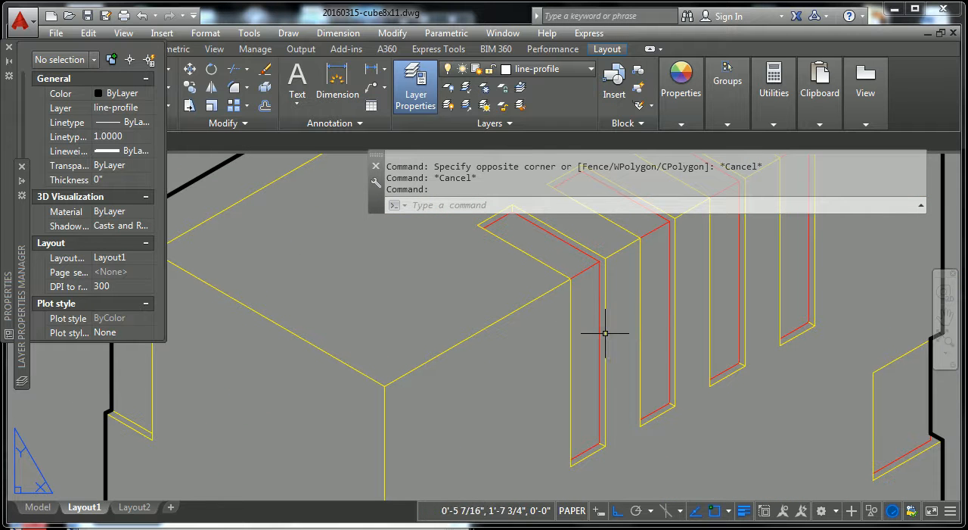
scroll(677, 326, "down", 5)
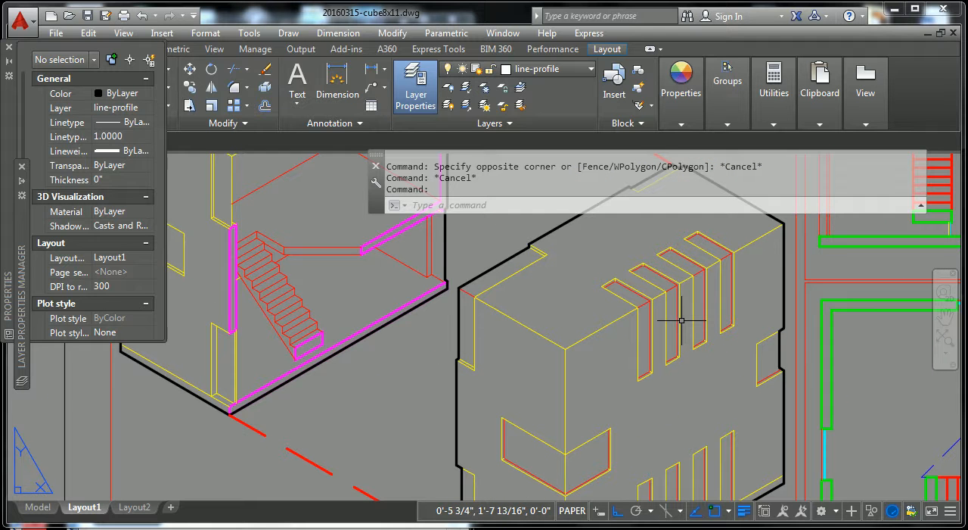
scroll(466, 360, "down", 3)
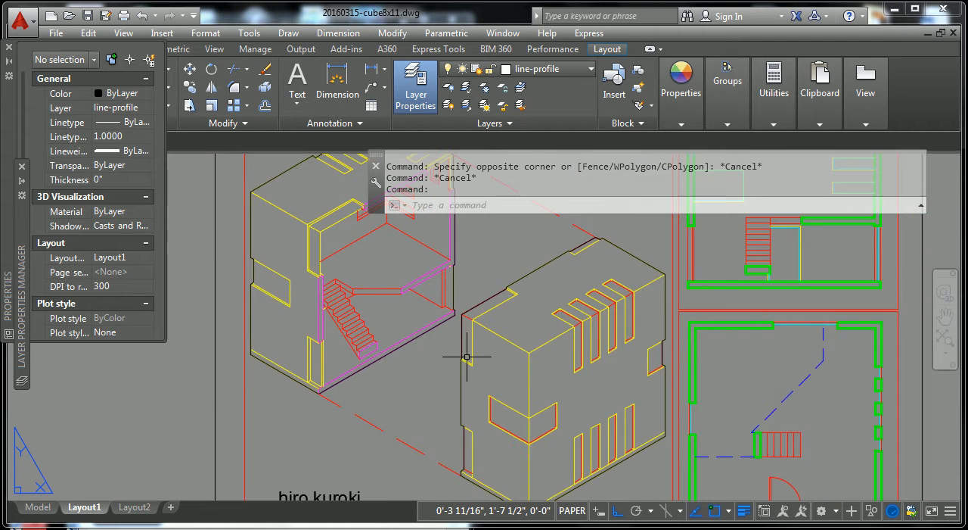
scroll(429, 382, "down", 3)
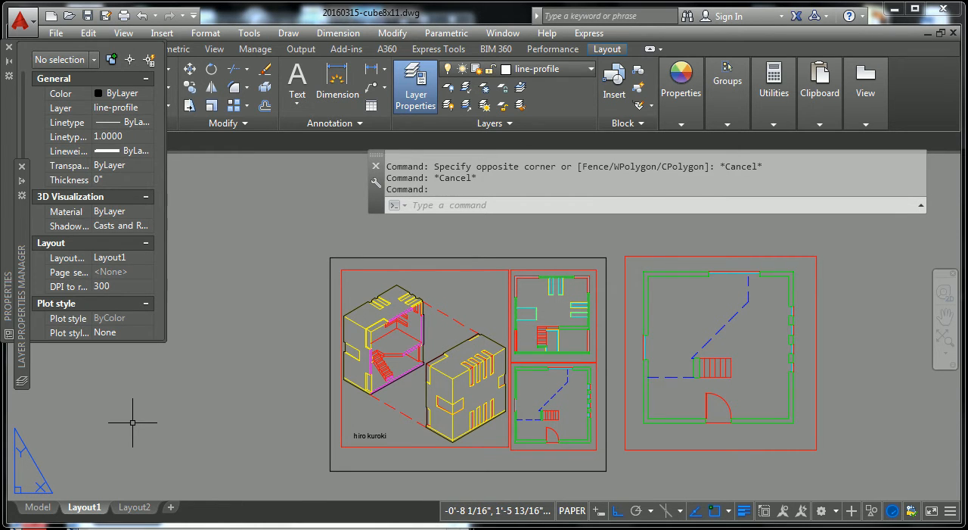
key("Escape")
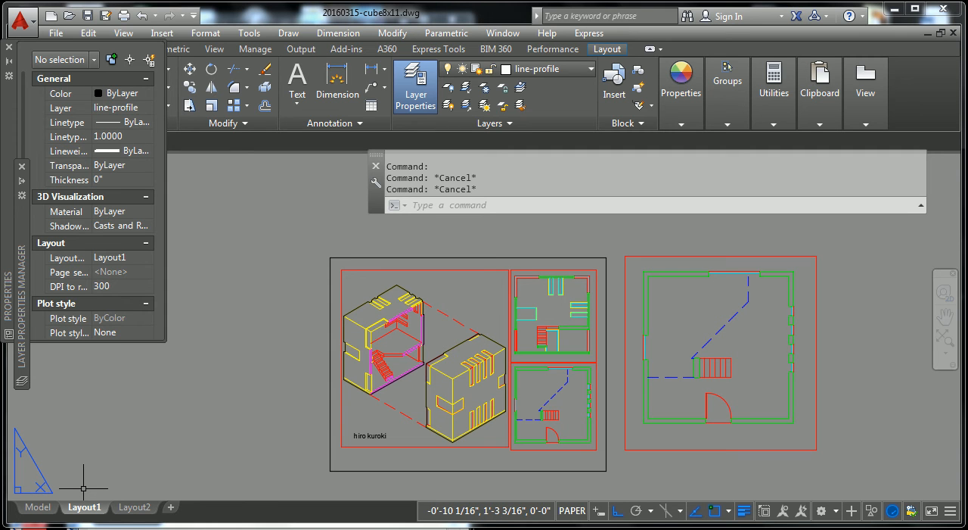